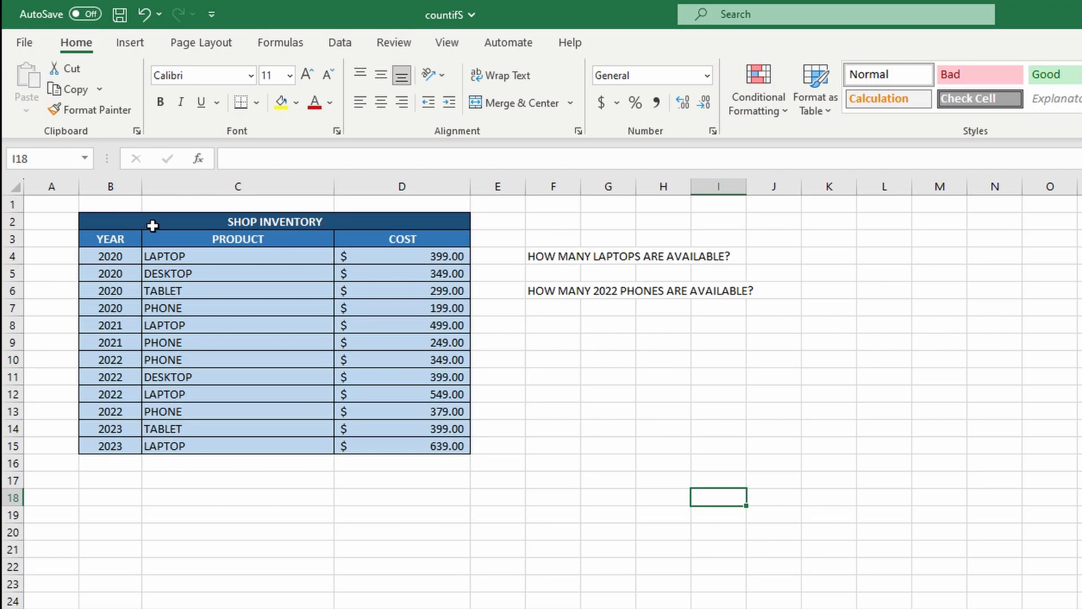
# Select cell F5, the answer cell beneath the laptops question
pyautogui.click(572, 279)
pyautogui.click(569, 306)
pyautogui.click(570, 273)
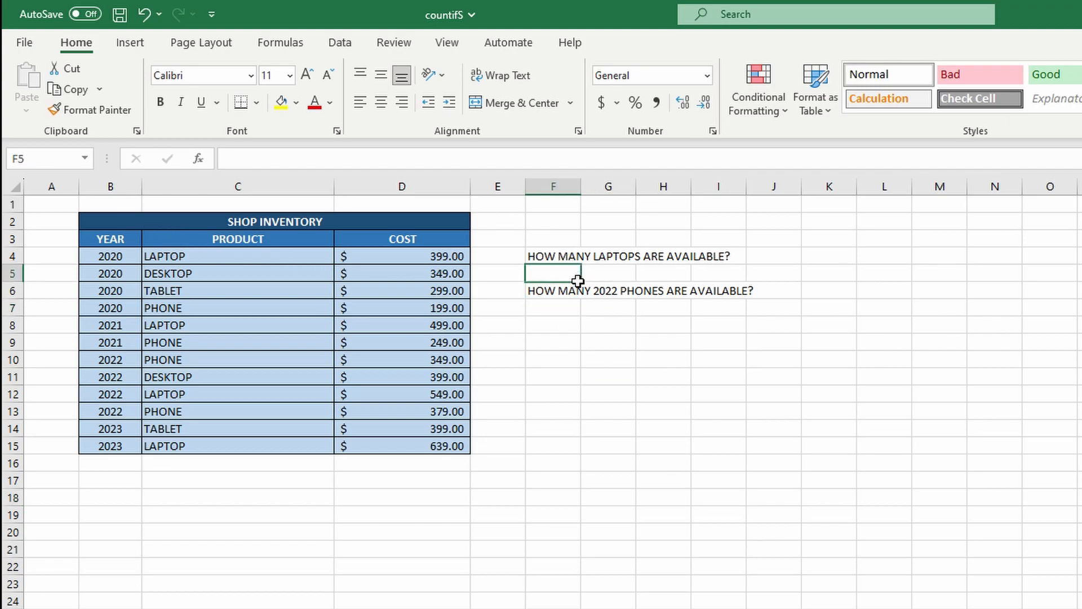
pyautogui.click(572, 307)
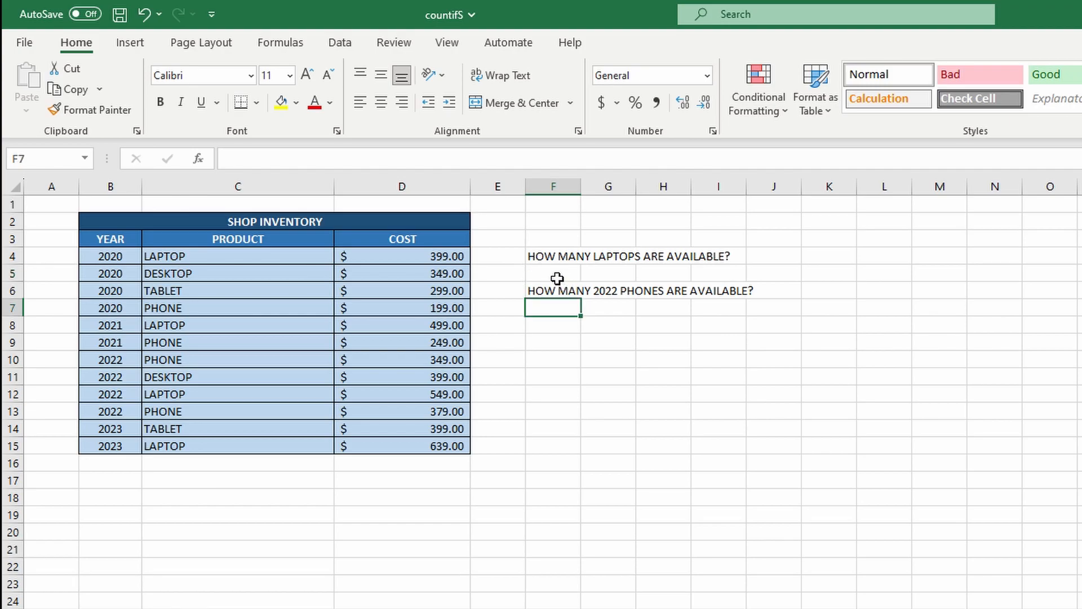
pyautogui.click(558, 276)
pyautogui.click(566, 306)
pyautogui.click(574, 273)
pyautogui.click(577, 310)
pyautogui.click(576, 275)
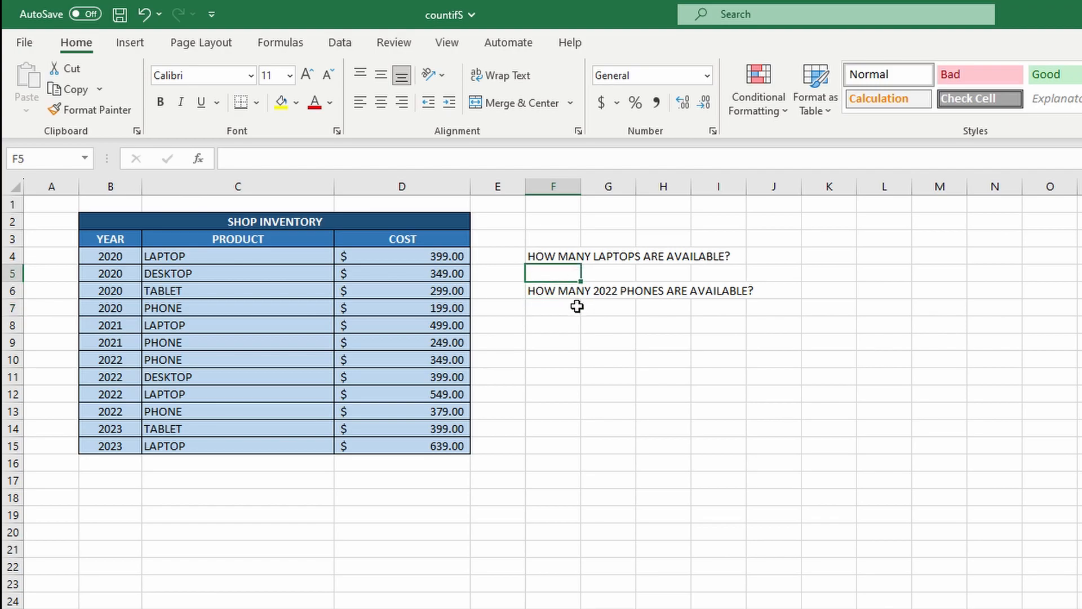
pyautogui.click(571, 309)
pyautogui.click(567, 279)
pyautogui.click(571, 314)
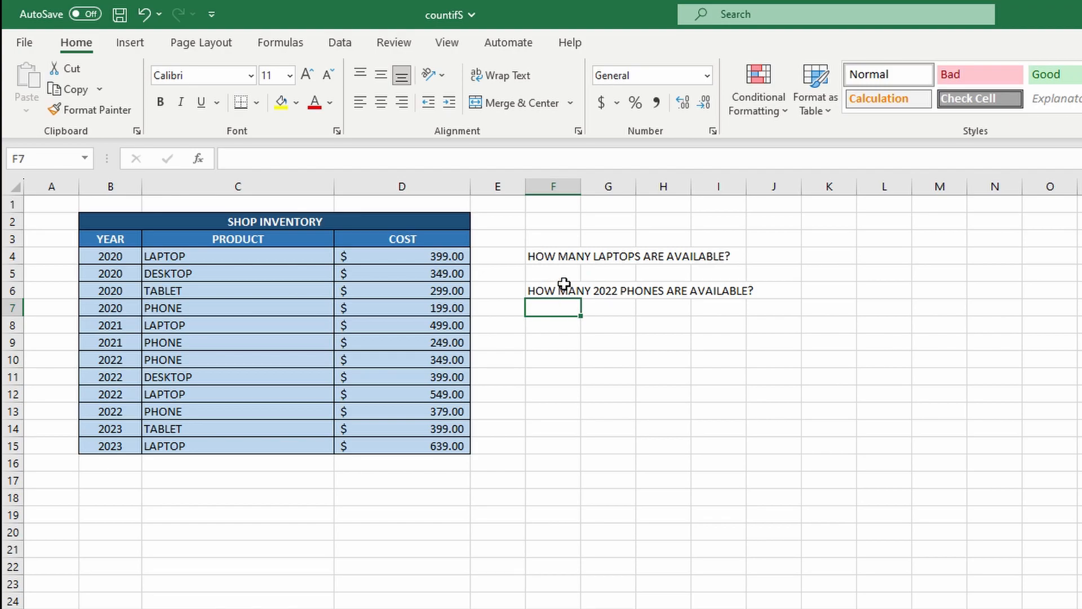
pyautogui.click(574, 276)
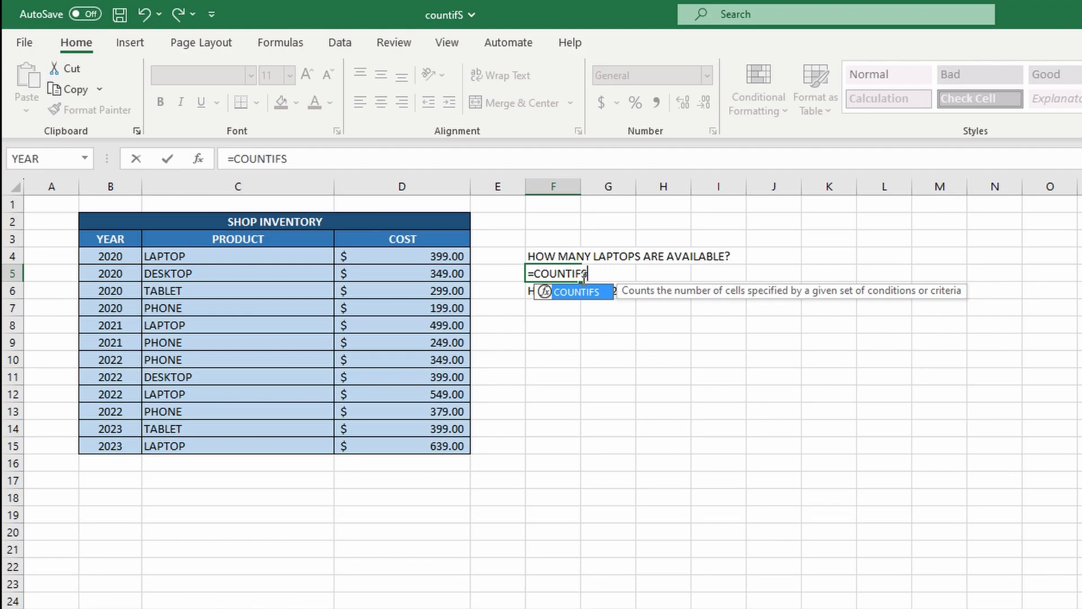
# Complete F5 as =COUNTIFS(C4:C15, "=LAPTOP") to count the laptop entries, giving 4
pyautogui.write('(')
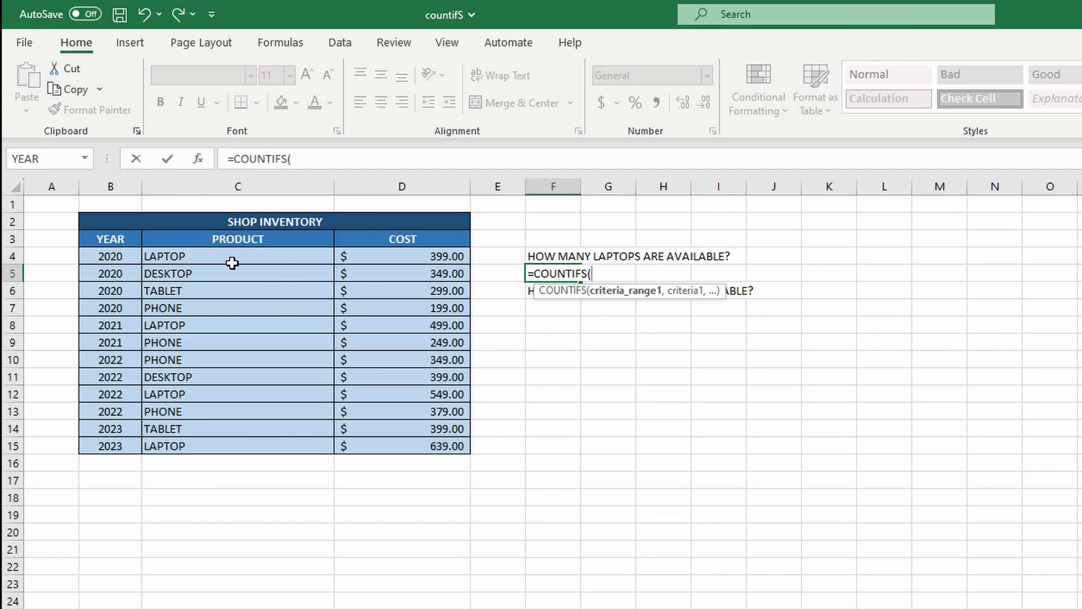
pyautogui.moveTo(233, 263); pyautogui.dragTo(251, 453)
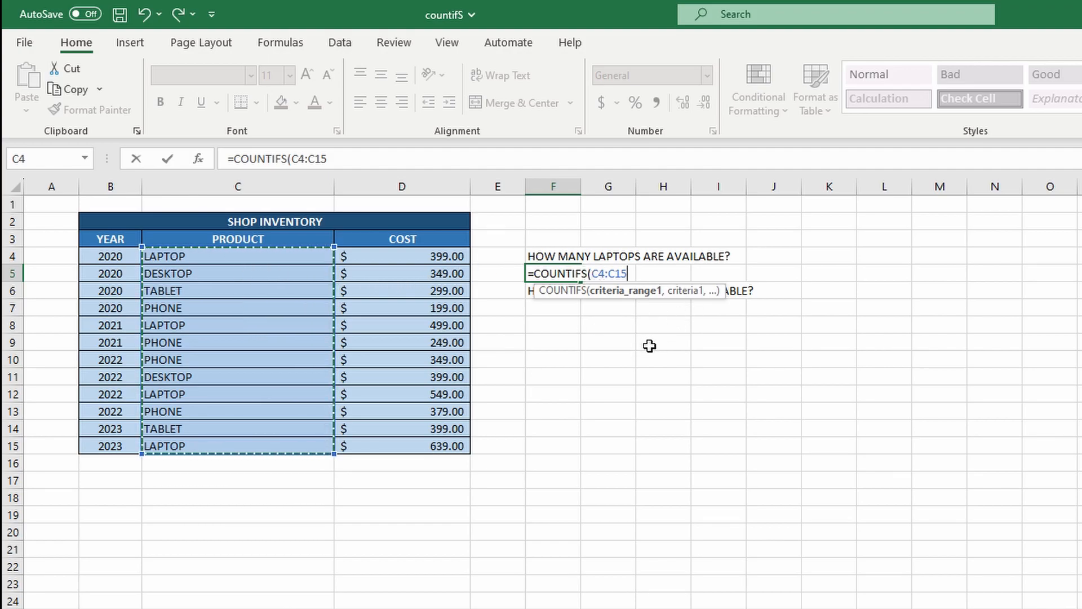
pyautogui.write(', "=')
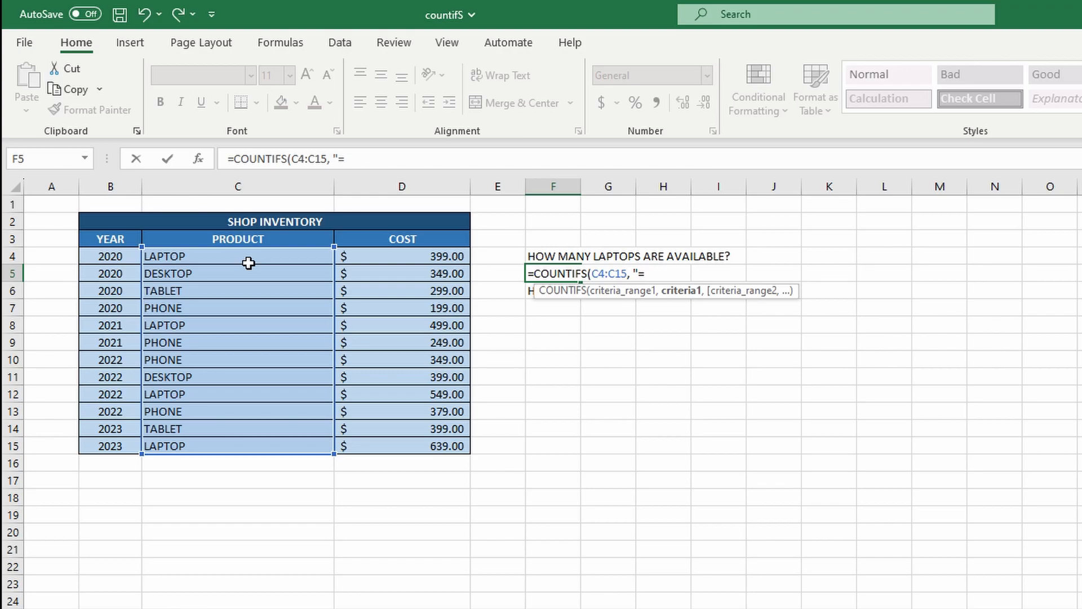
pyautogui.write('LAPTOP"')
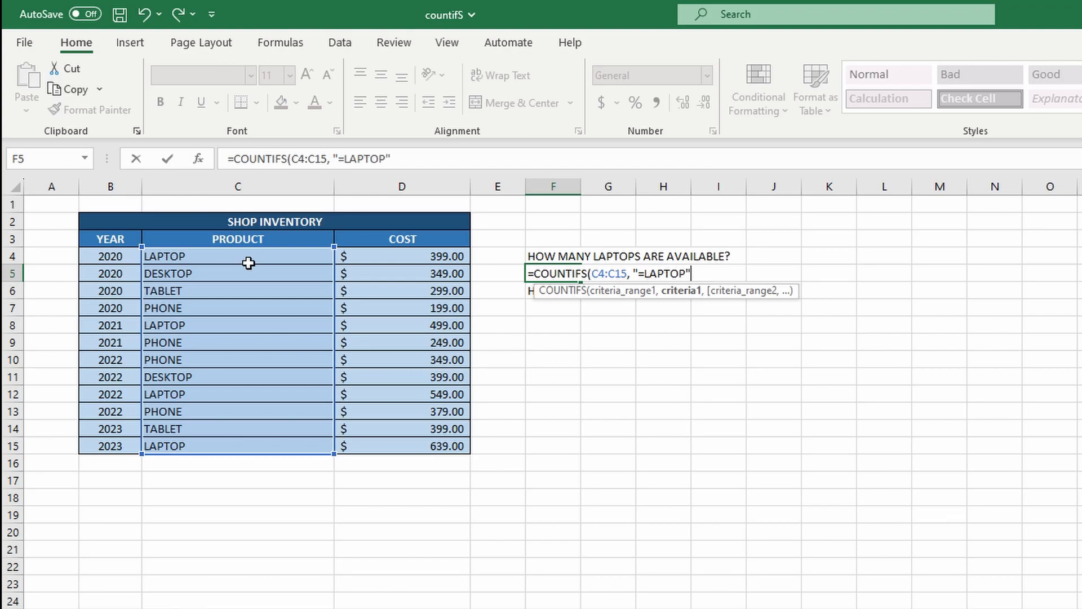
pyautogui.write(')')
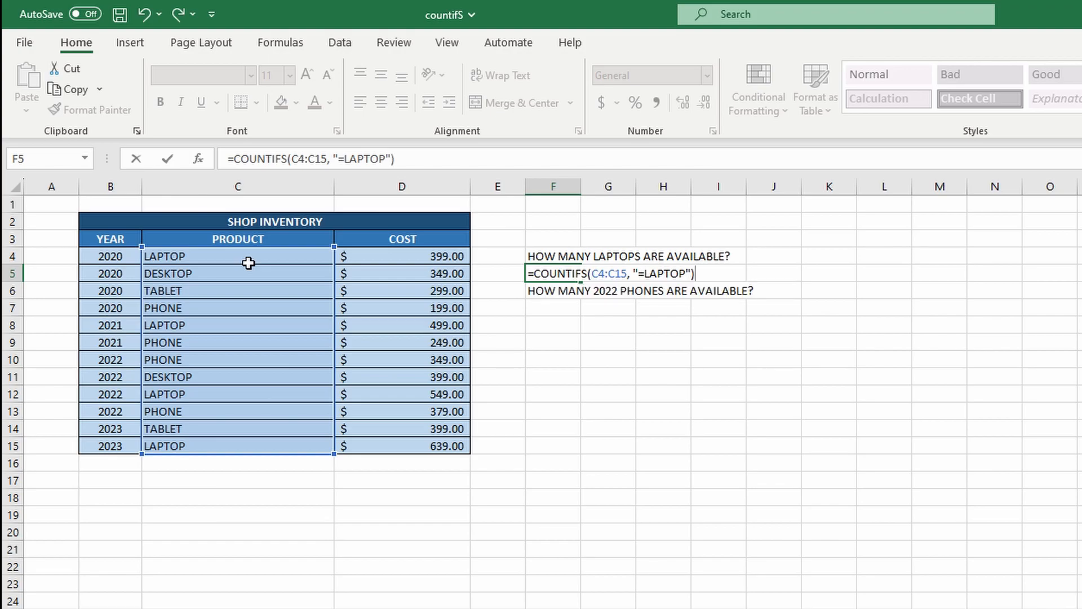
pyautogui.press('Return')
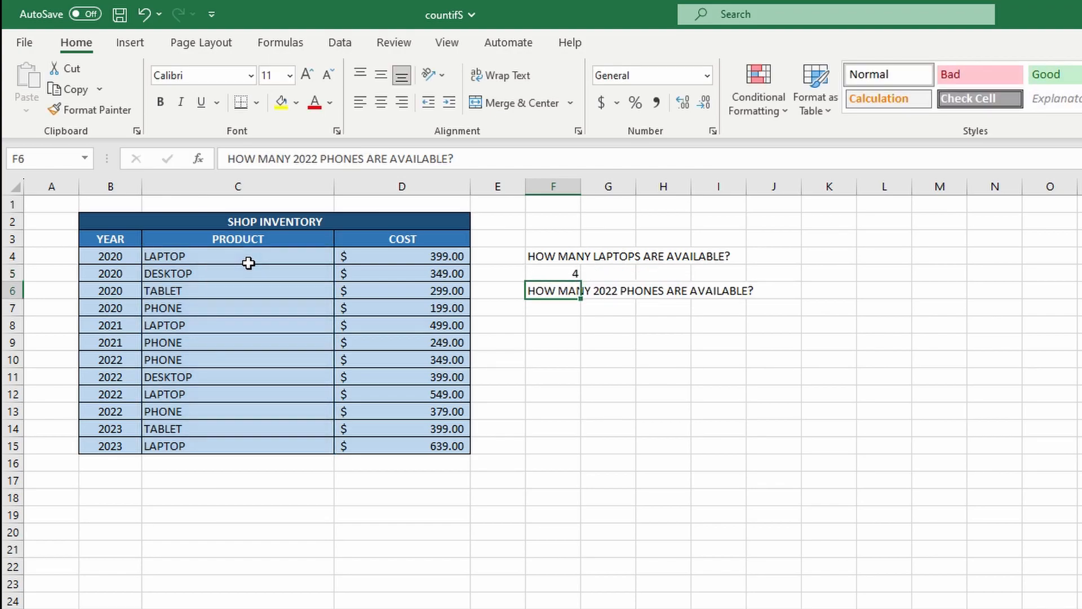
pyautogui.click(566, 275)
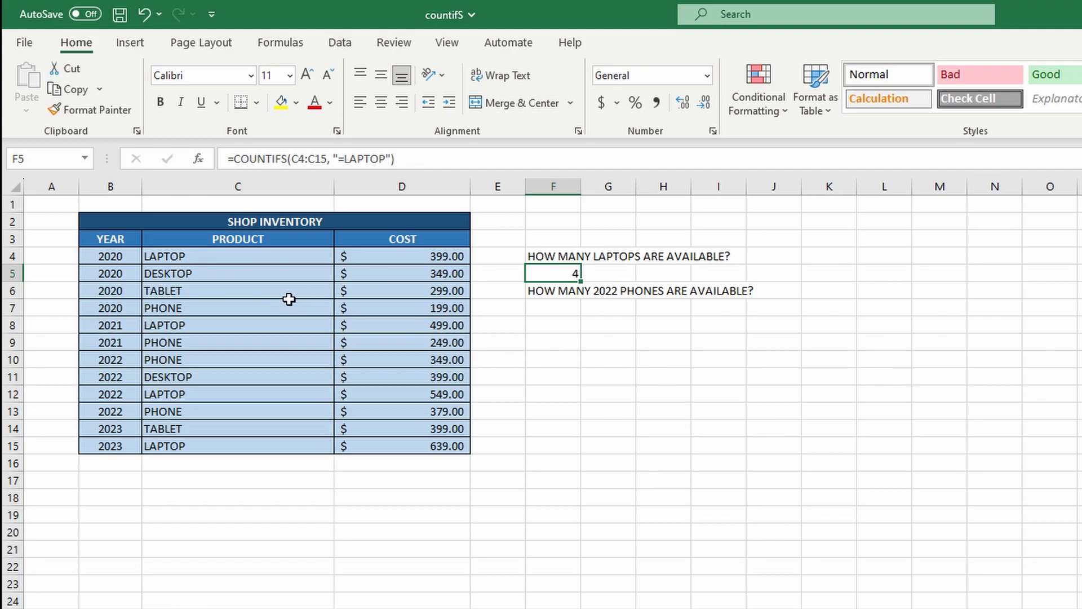
pyautogui.click(207, 263)
pyautogui.click(205, 327)
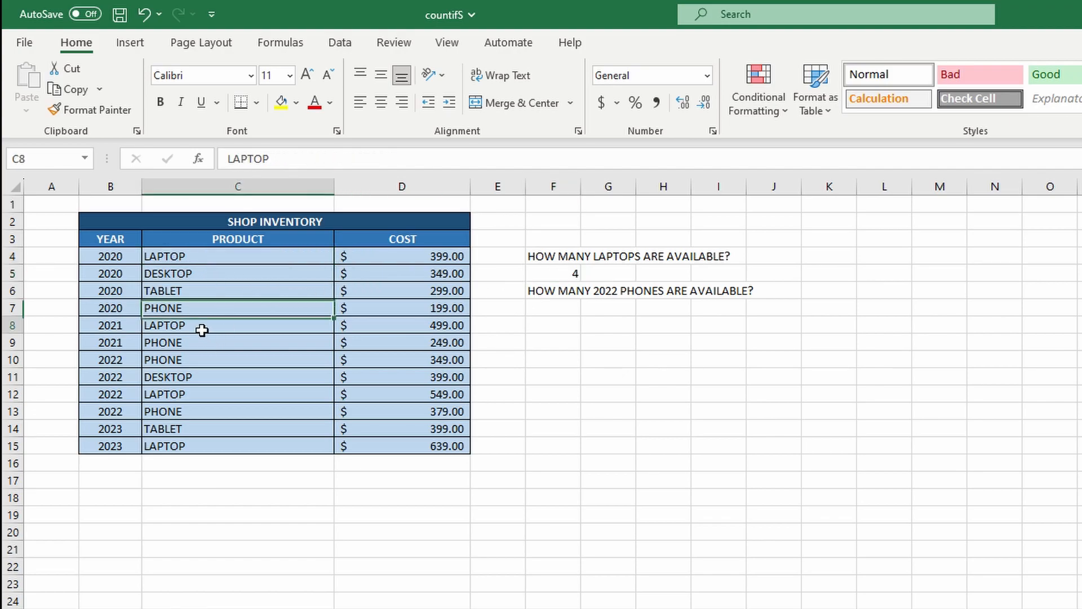
pyautogui.click(190, 398)
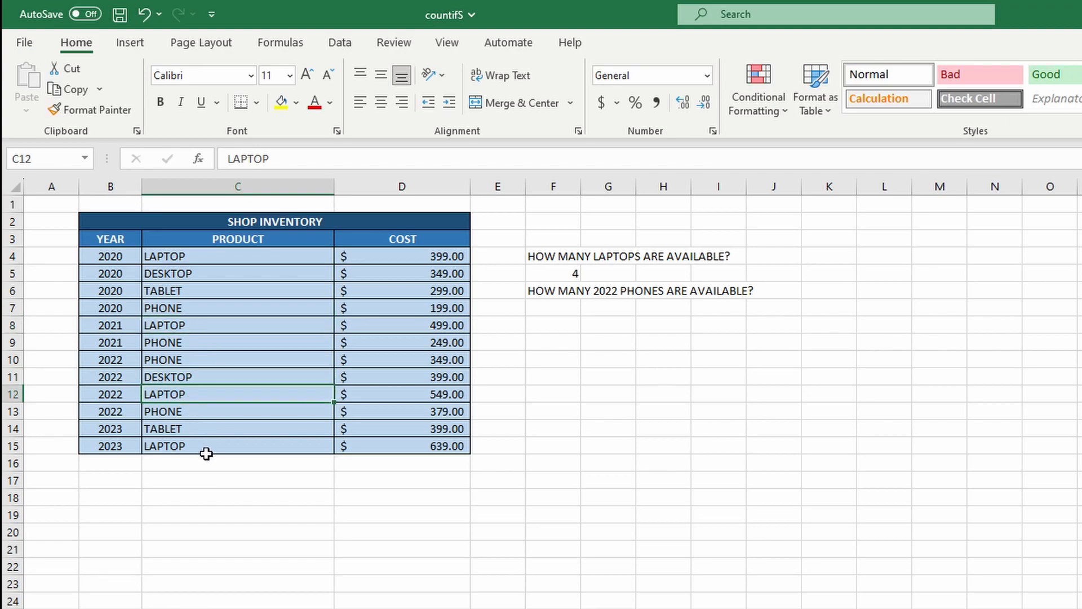
pyautogui.click(206, 451)
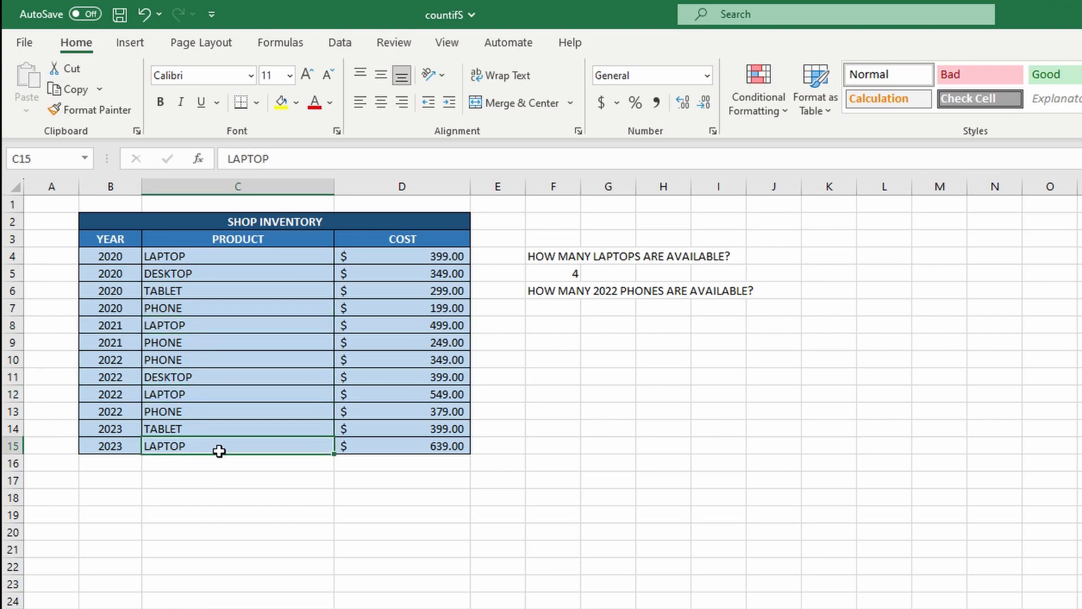
pyautogui.click(554, 315)
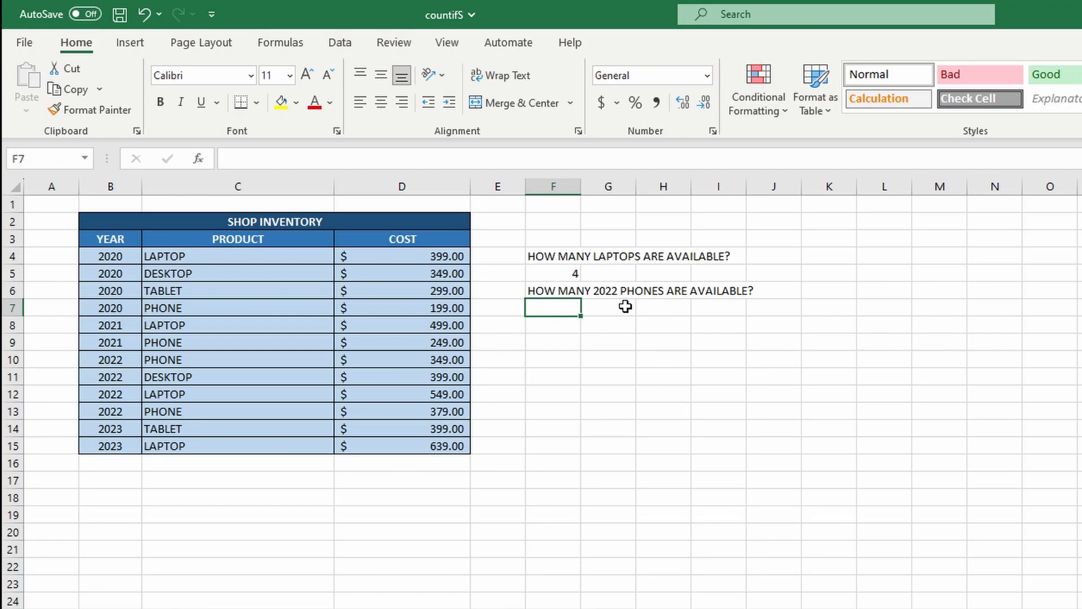
# Start F7 as =COUNTIFS(B4:B15, "=2022" with the year range and criterion
pyautogui.write('=COUNTIFS(')
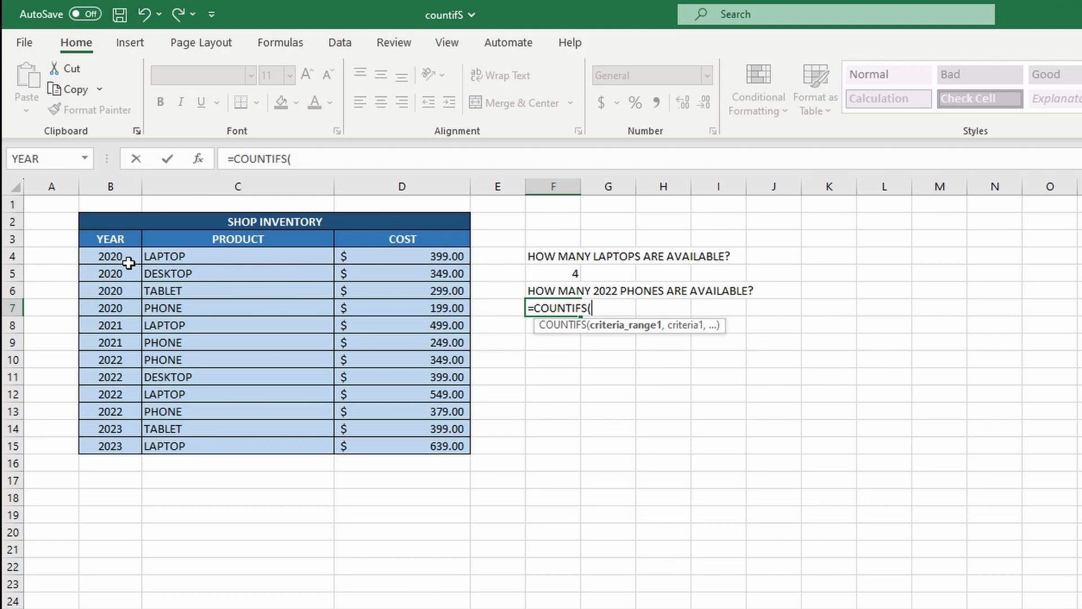
pyautogui.moveTo(128, 263); pyautogui.dragTo(133, 449)
pyautogui.write(',')
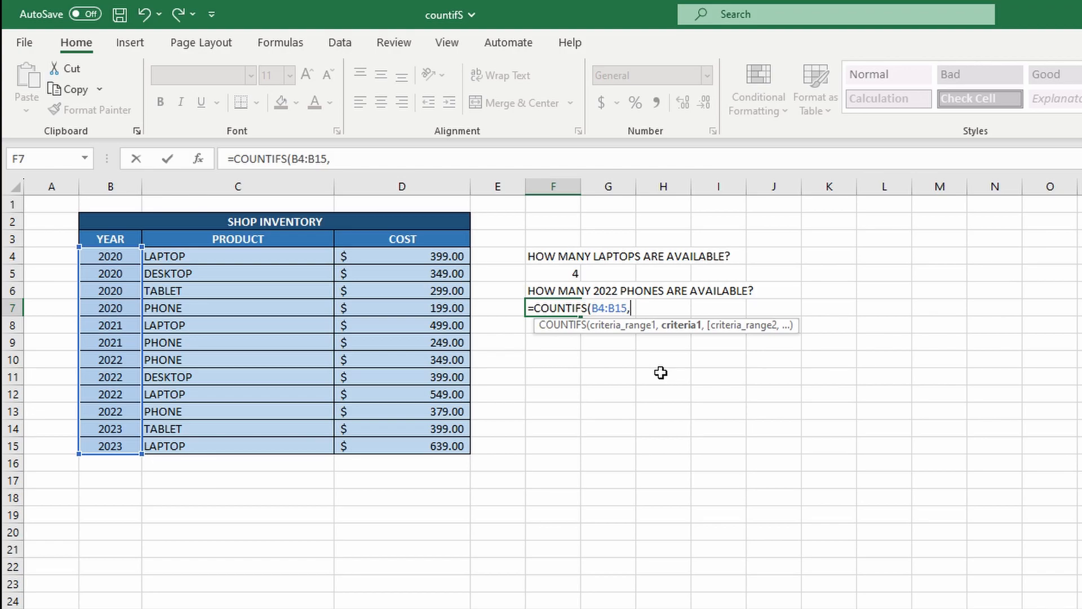
pyautogui.write('"=2022"')
# Add product range C4:C15 with criterion "=PHONES" and close the formula
pyautogui.write(',')
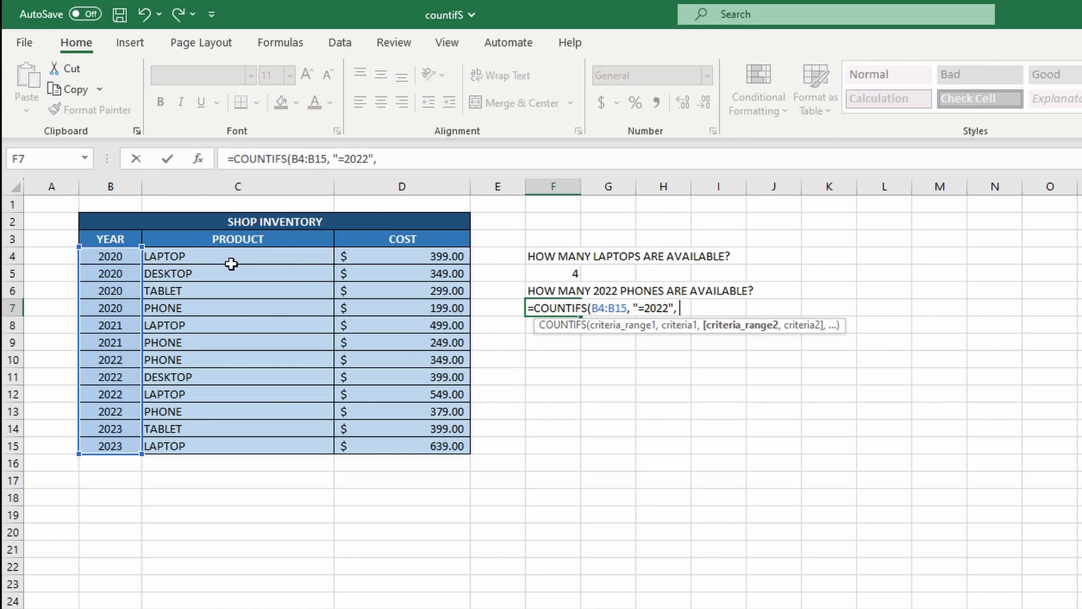
pyautogui.moveTo(231, 264); pyautogui.dragTo(230, 454)
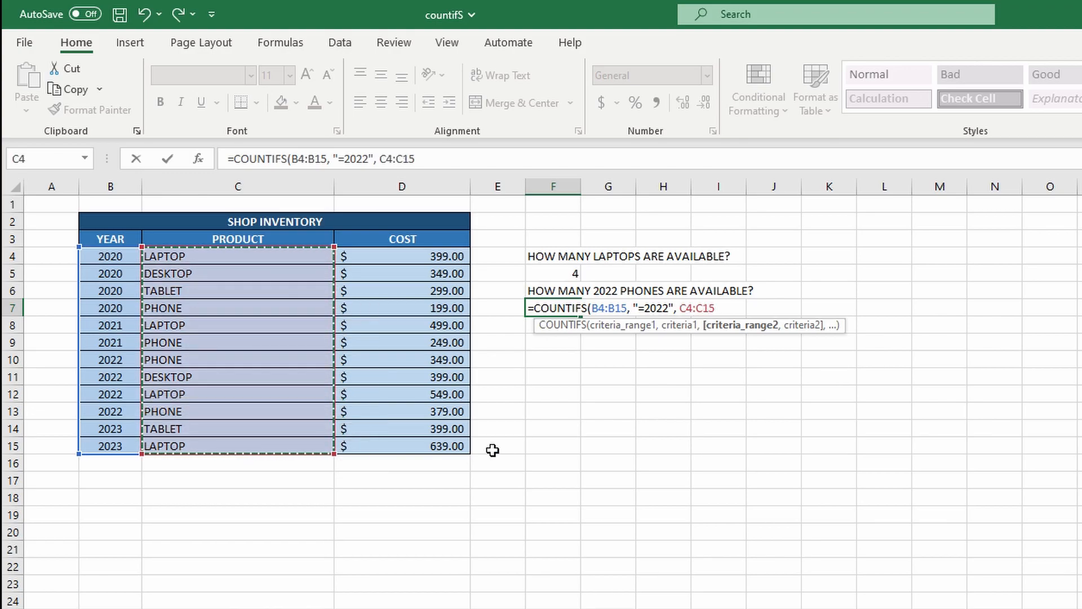
pyautogui.write('.')
pyautogui.press('BackSpace')
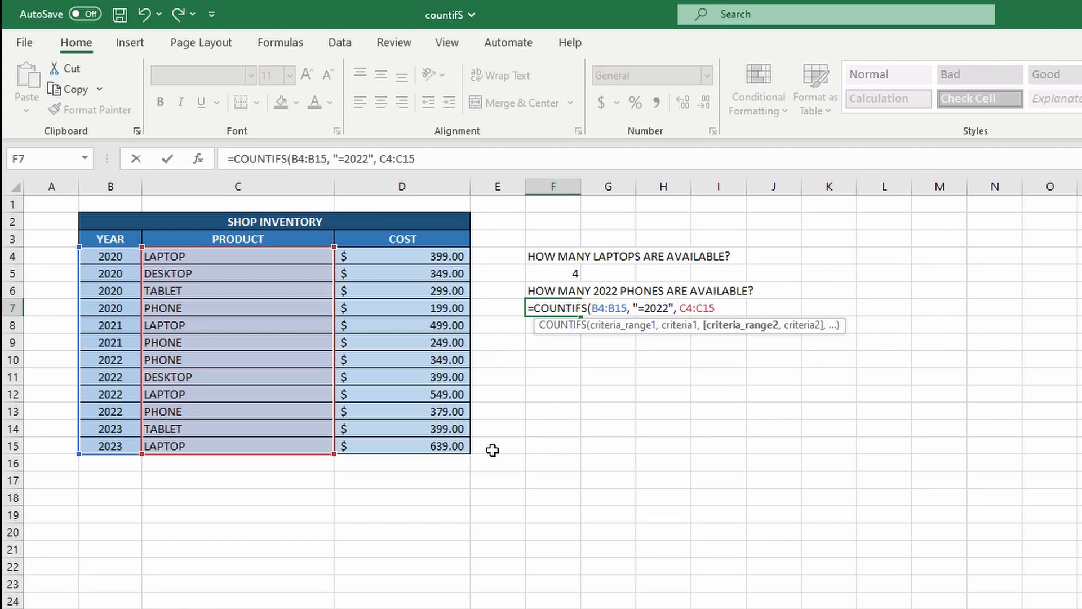
pyautogui.write(',')
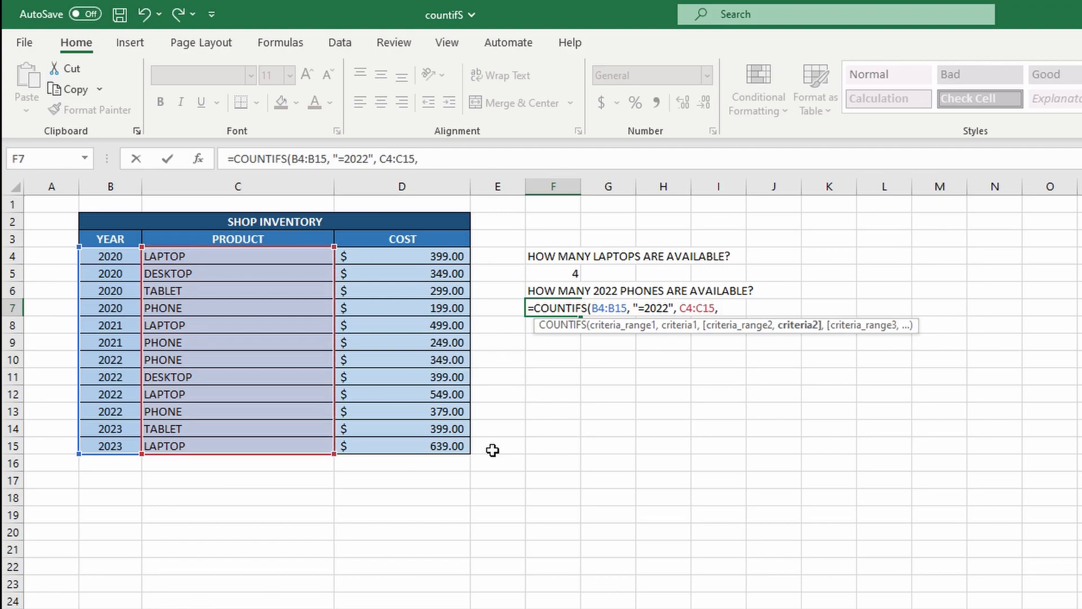
pyautogui.write(' "=PHONES"')
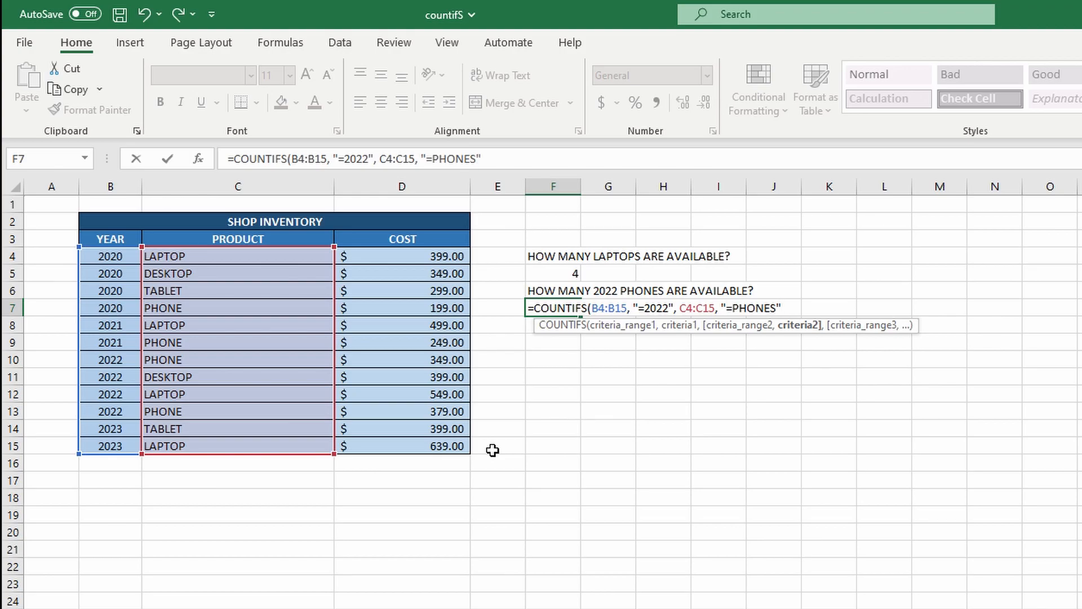
pyautogui.write(')')
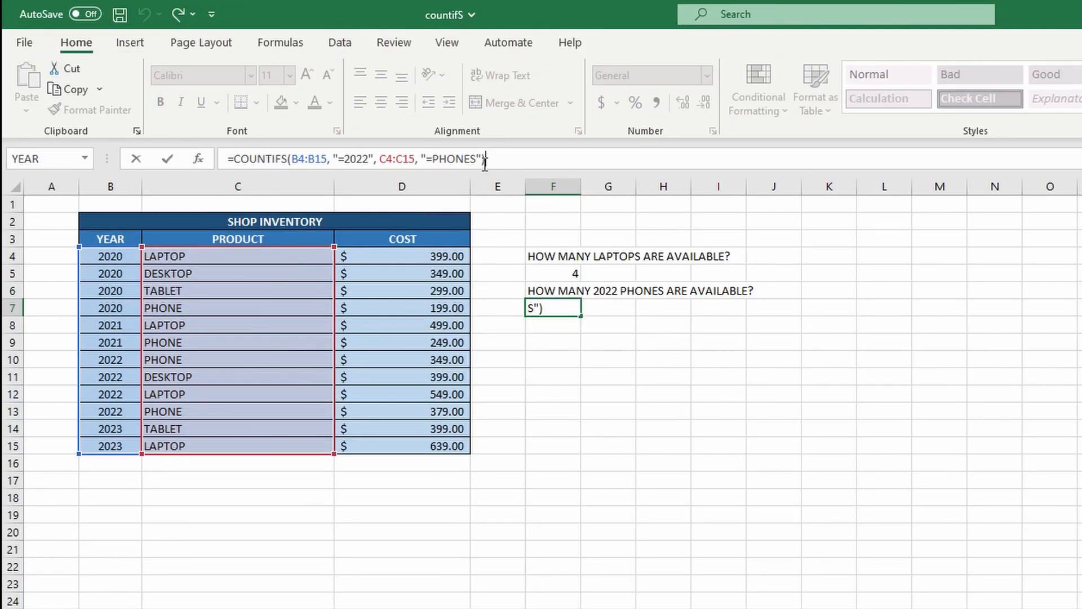
# Change the F7 criterion from PHONES to PHONE and enter it, so F7 shows 2
pyautogui.moveTo(477, 160); pyautogui.dragTo(471, 160)
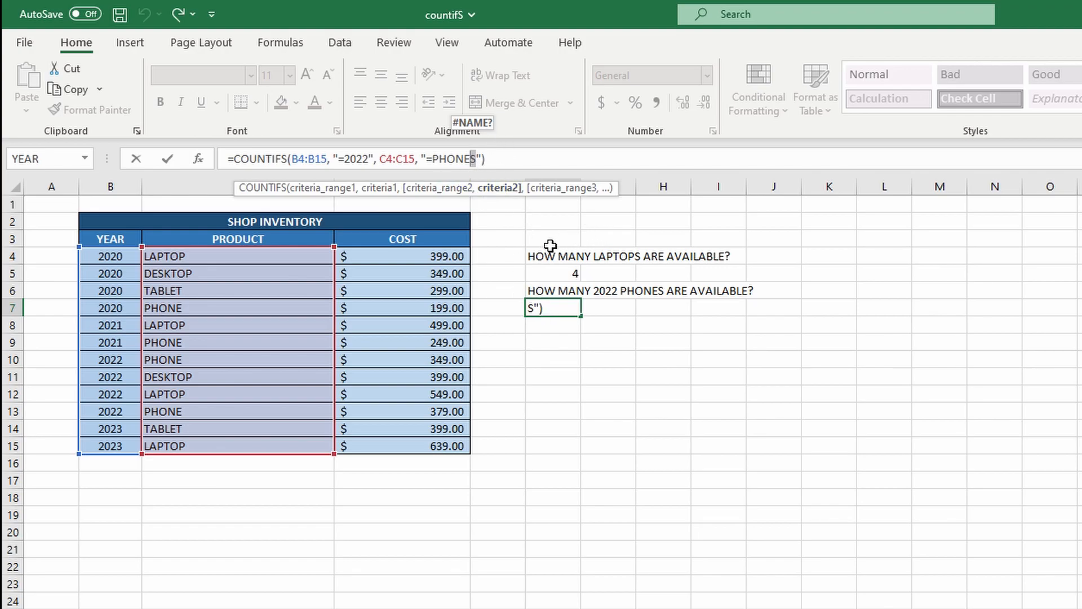
pyautogui.press('BackSpace')
pyautogui.press('Return')
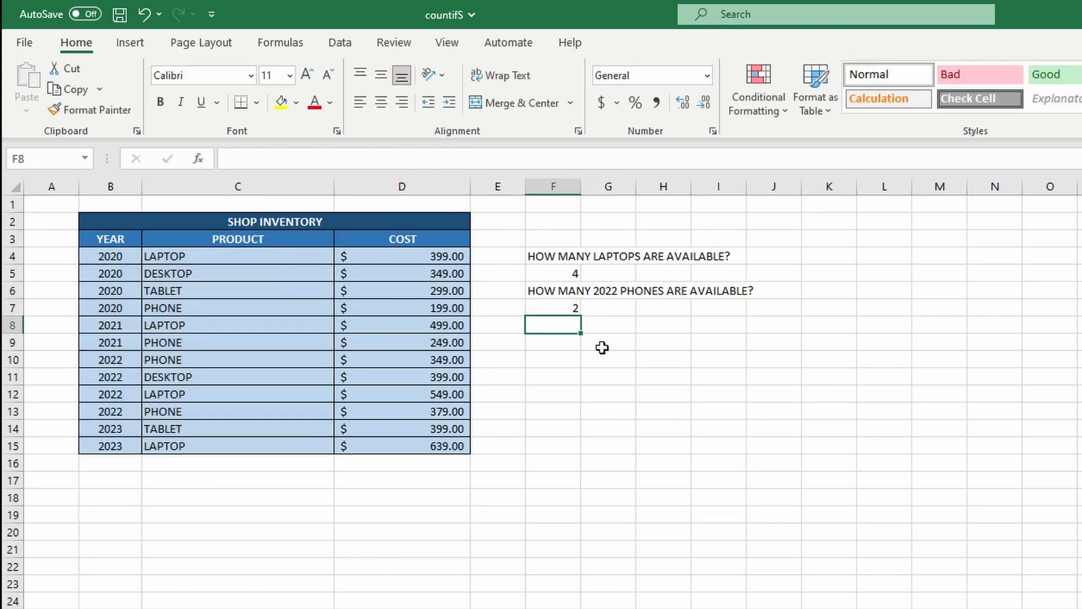
pyautogui.click(575, 306)
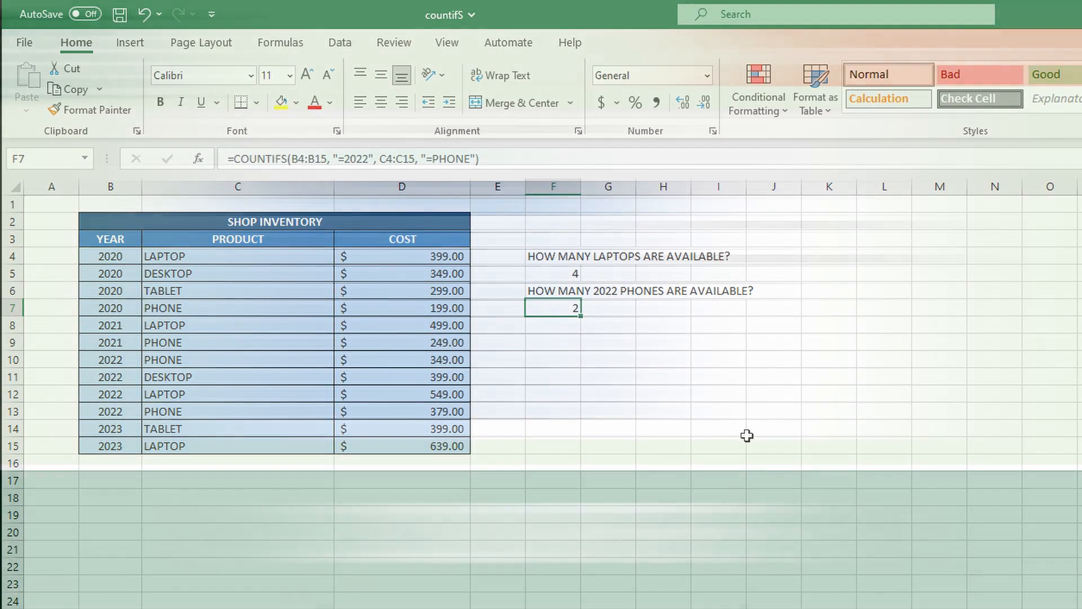